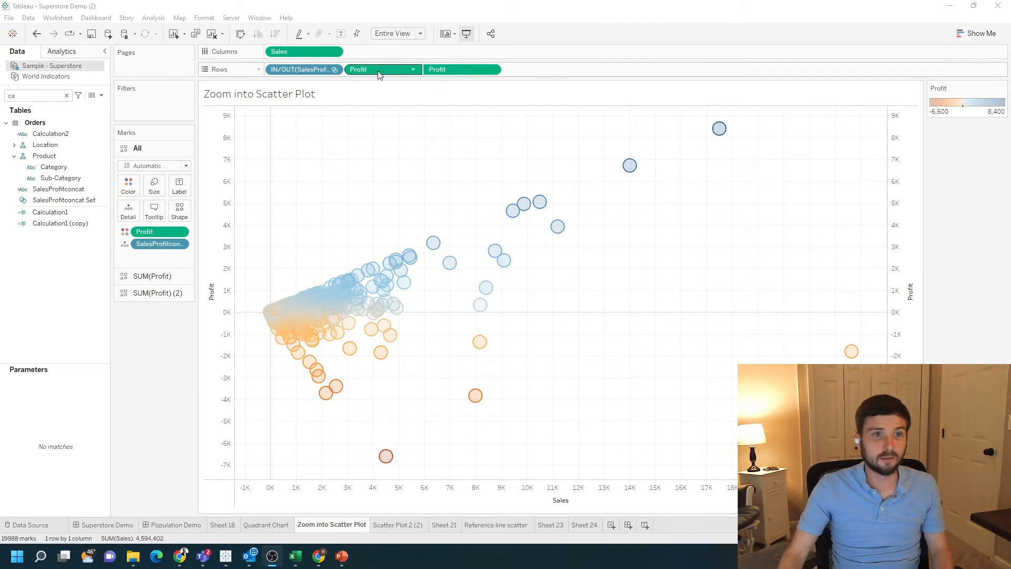
- Try selecting the dense cluster of positive-profit marks on the finished zoom sheet and on its copy, clearing each selection
left_click_drag(323, 191, 480, 295)
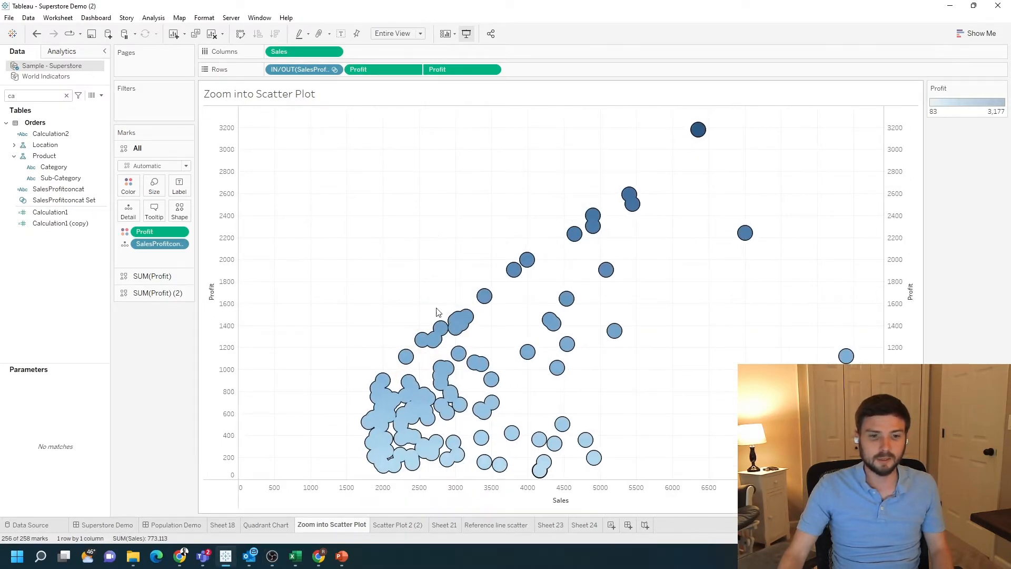
key("ctrl+z")
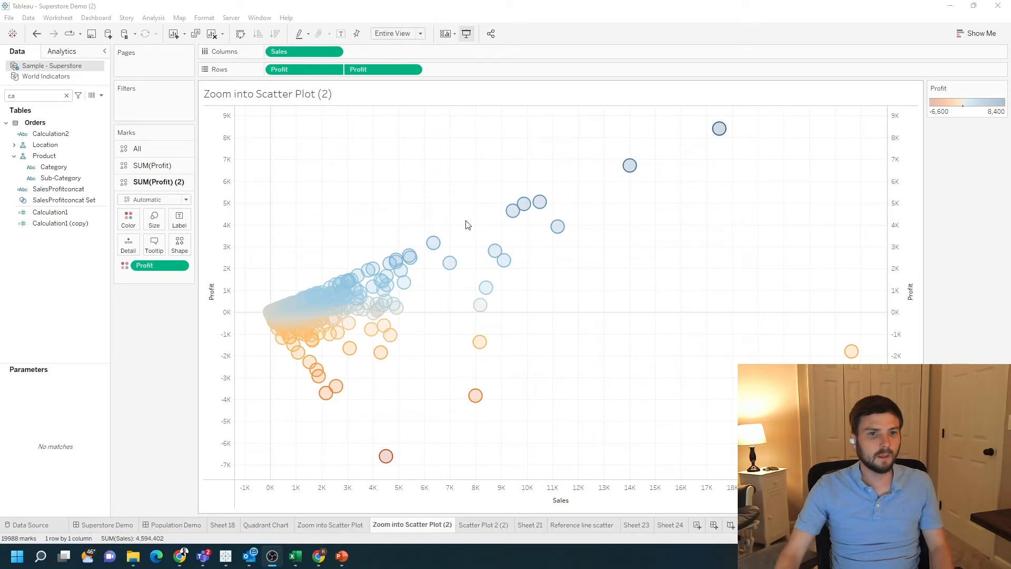
left_click_drag(292, 216, 458, 316)
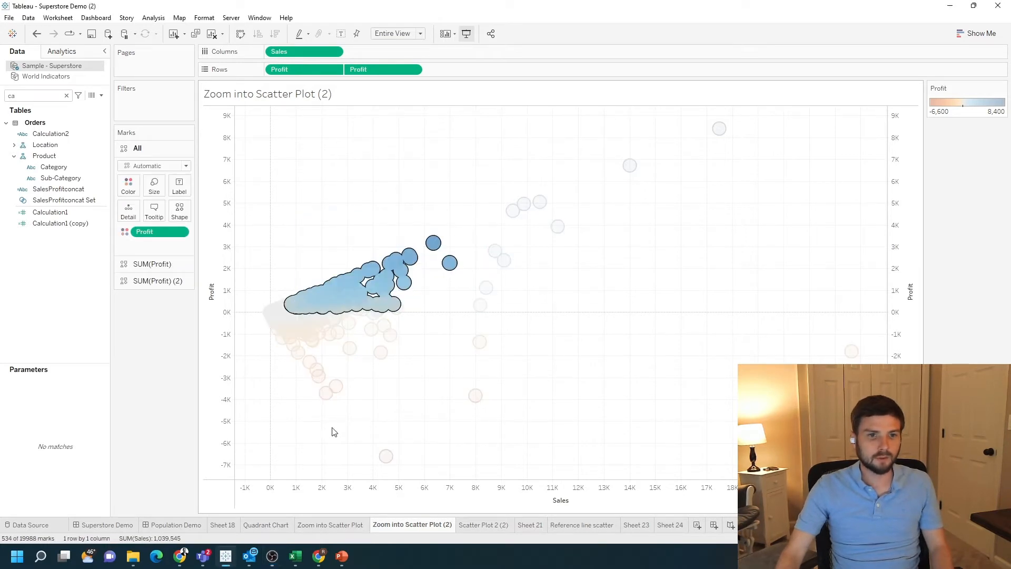
left_click(338, 233)
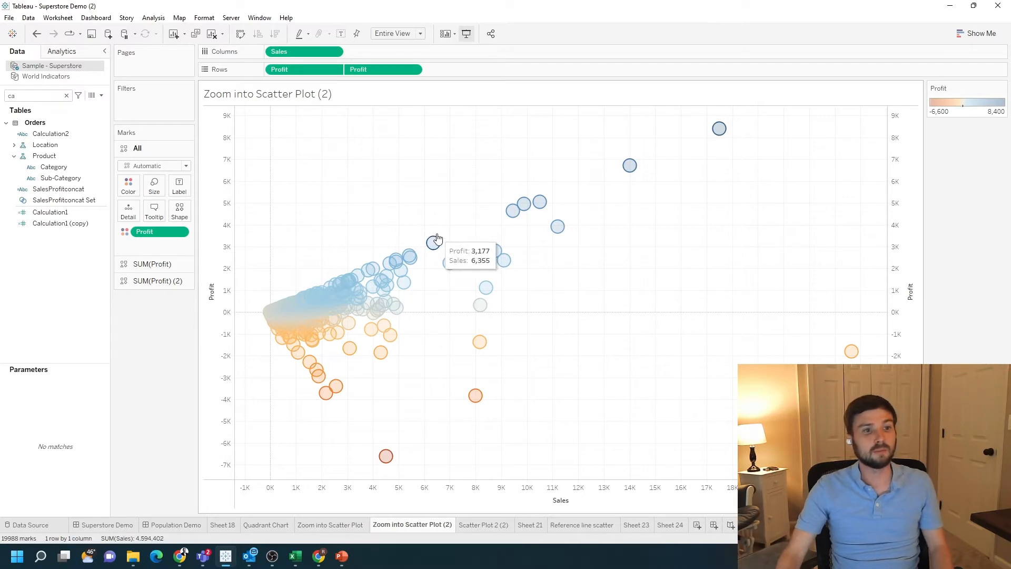
- Create a calculated field named Zoom in the Sample - Superstore data source
left_click(101, 95)
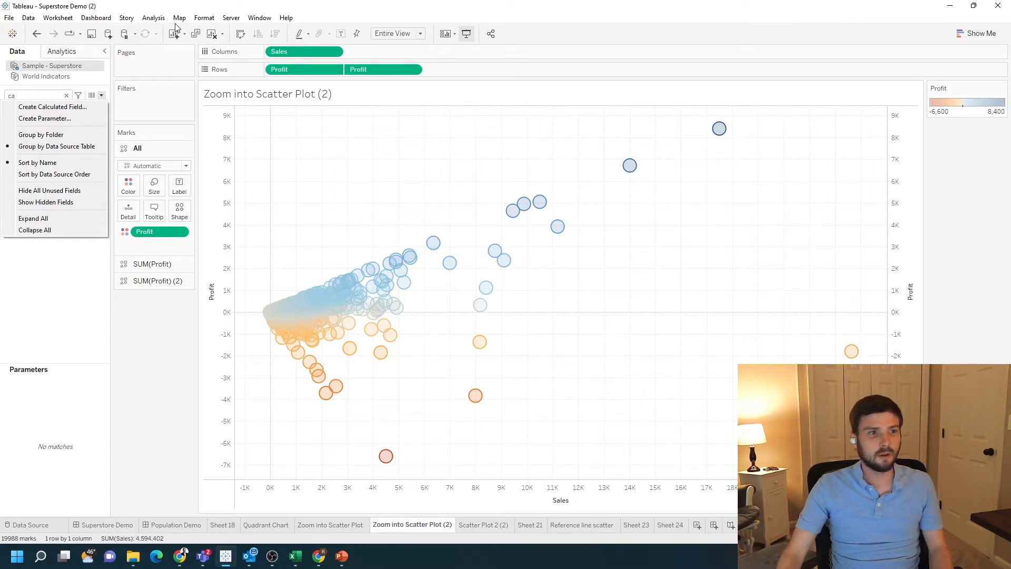
left_click(69, 109)
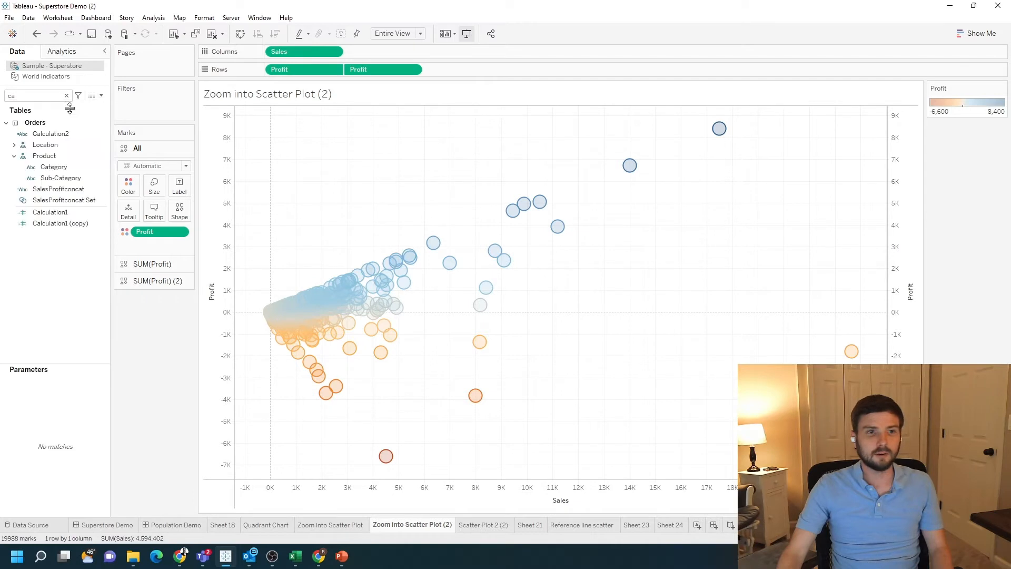
left_click_drag(443, 269, 431, 212)
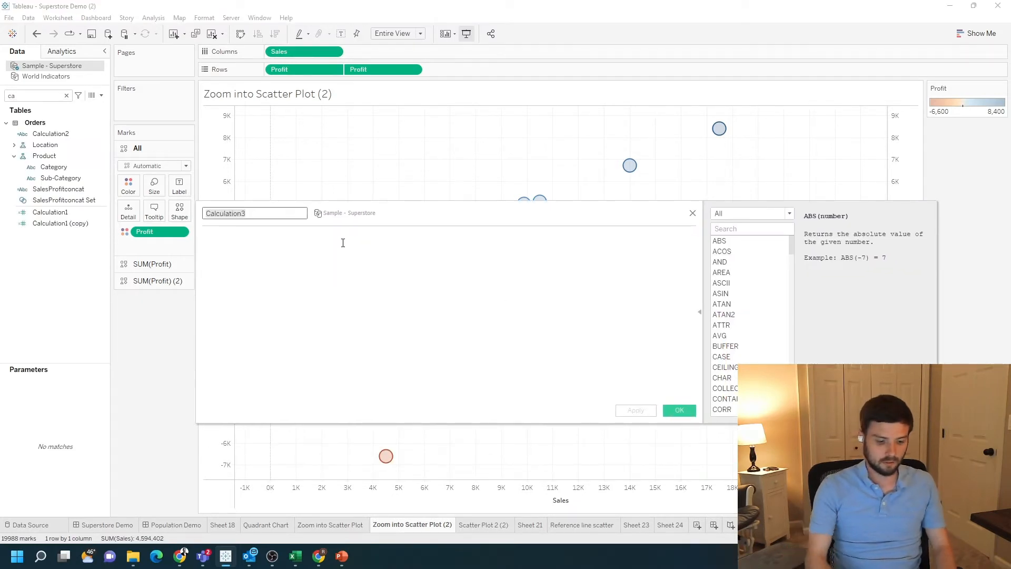
type("Zoom")
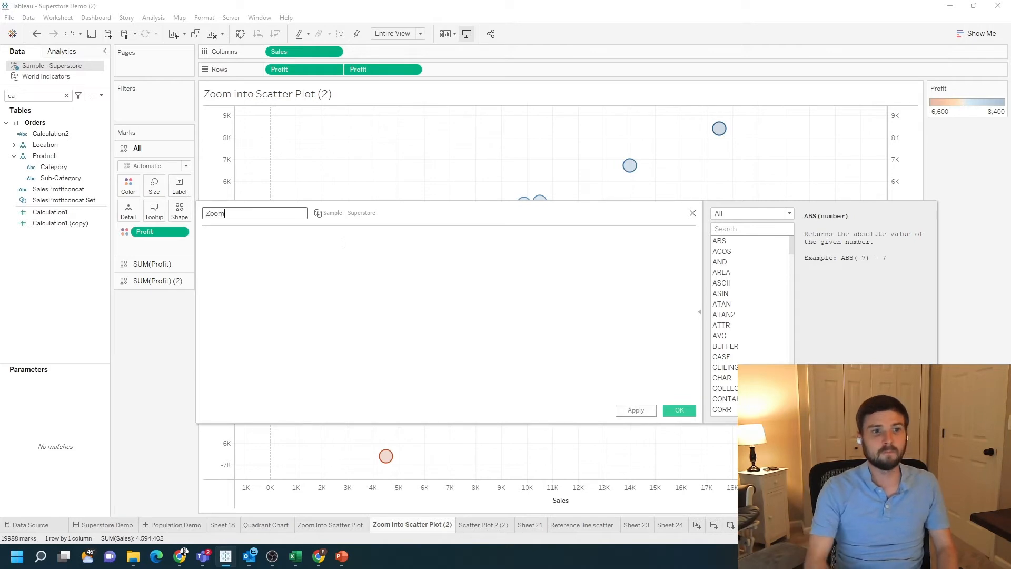
left_click(343, 242)
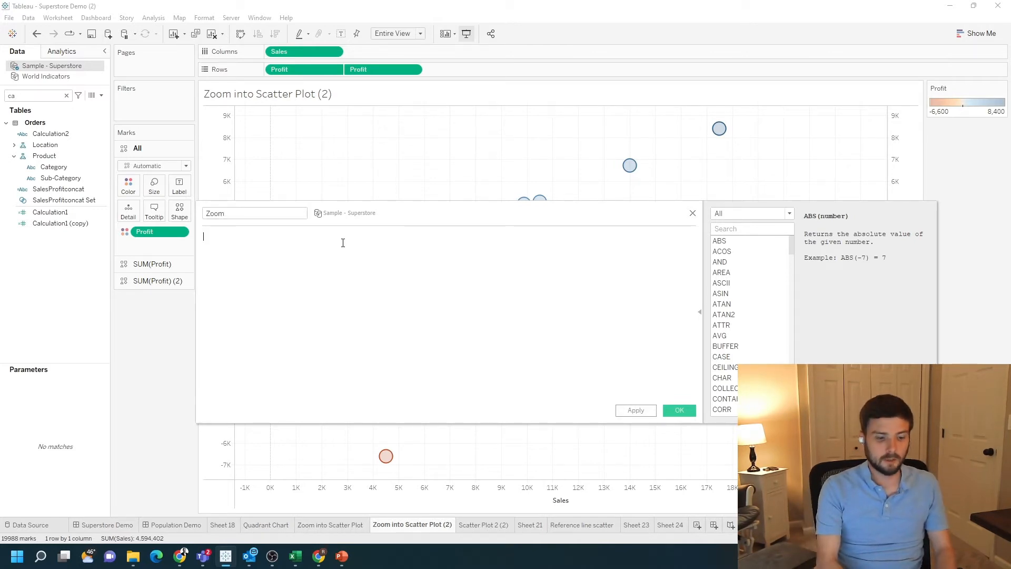
type("con")
key("BackSpace")
key("BackSpace")
key("BackSpace")
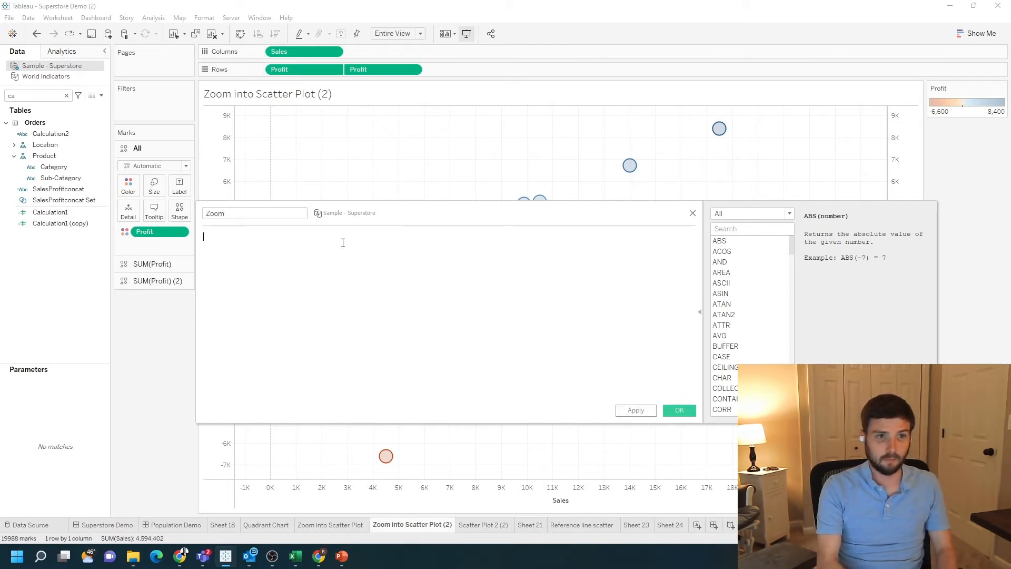
- Define the Zoom calculation as str([Sales])+str([Profit]) and save the field
type("st")
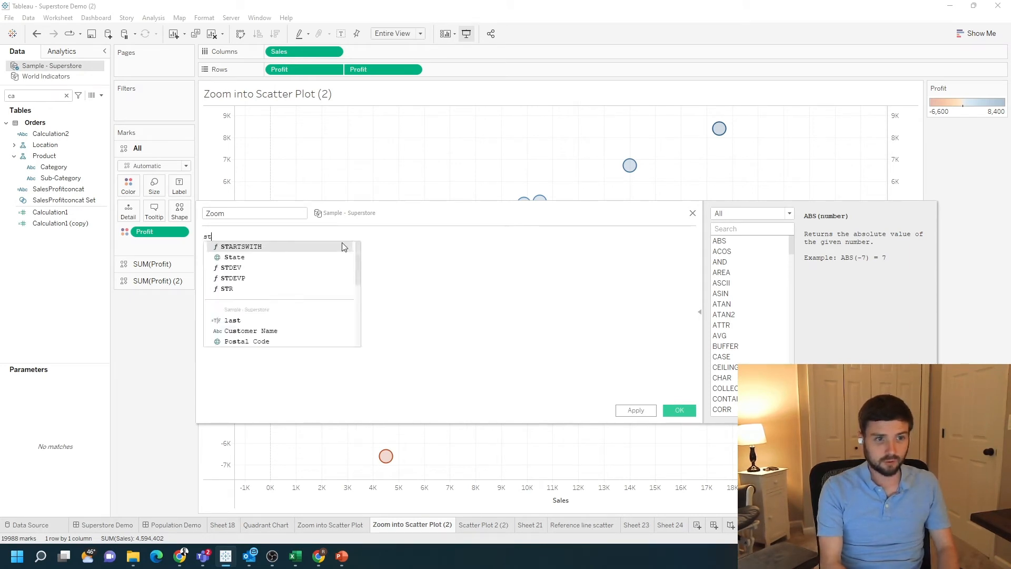
type("r(sales")
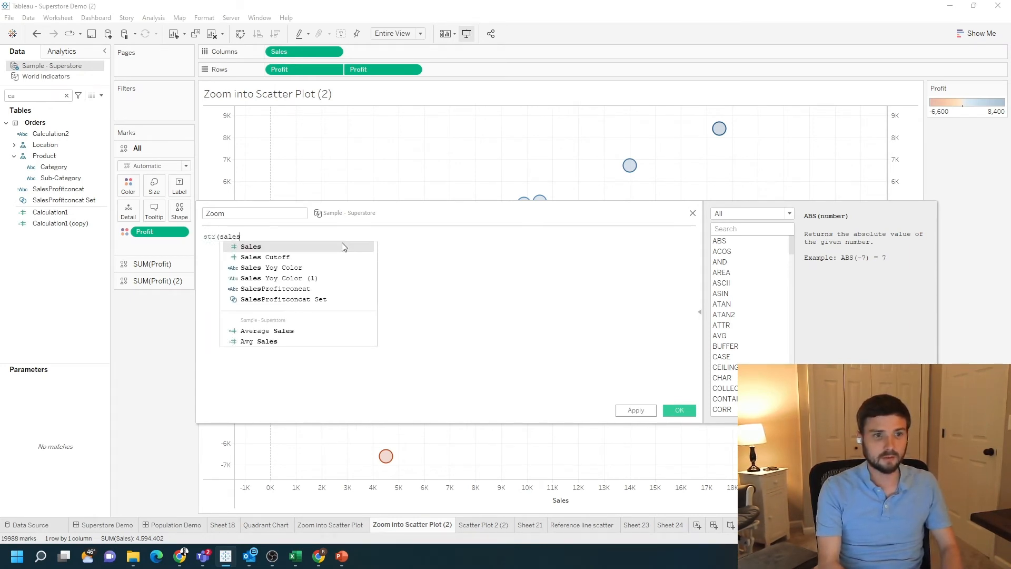
key("Return")
type(")+s")
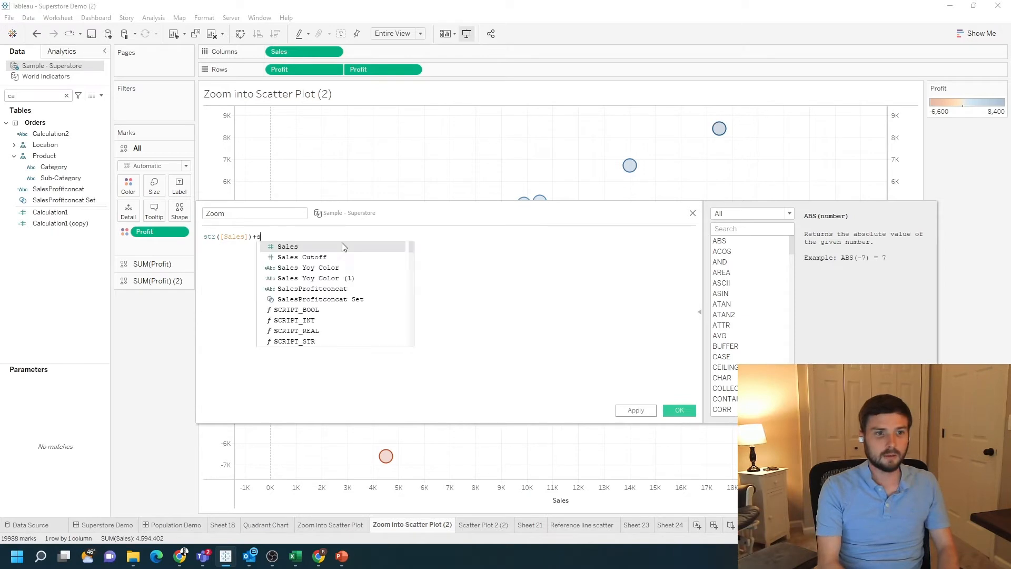
type("tr(profit")
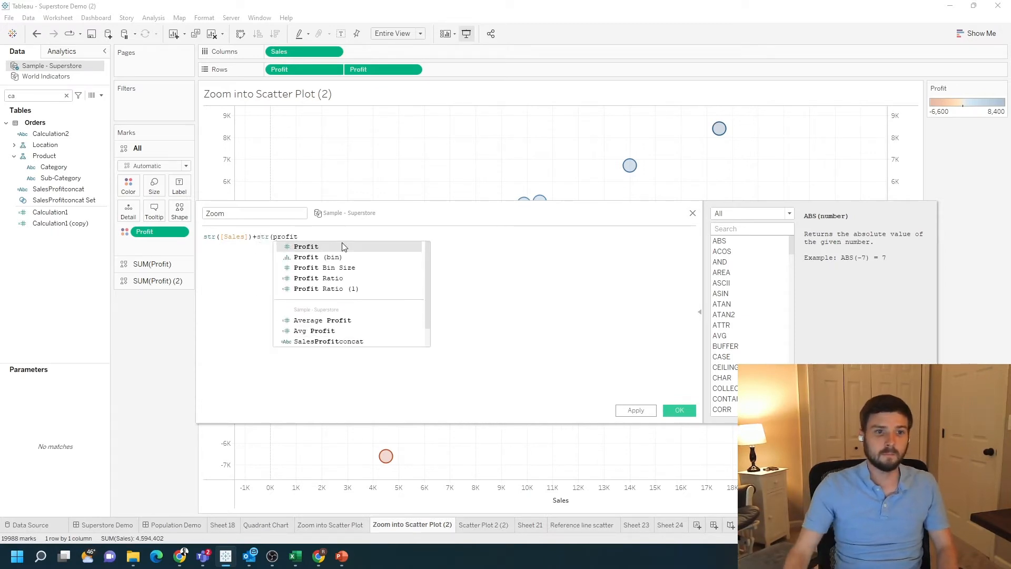
key("Return")
type(")")
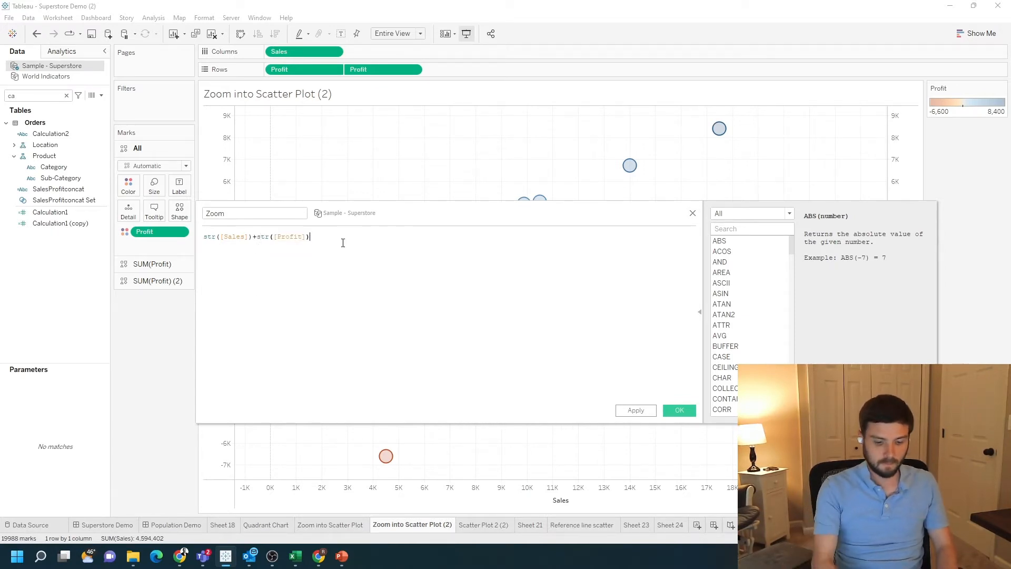
left_click(635, 411)
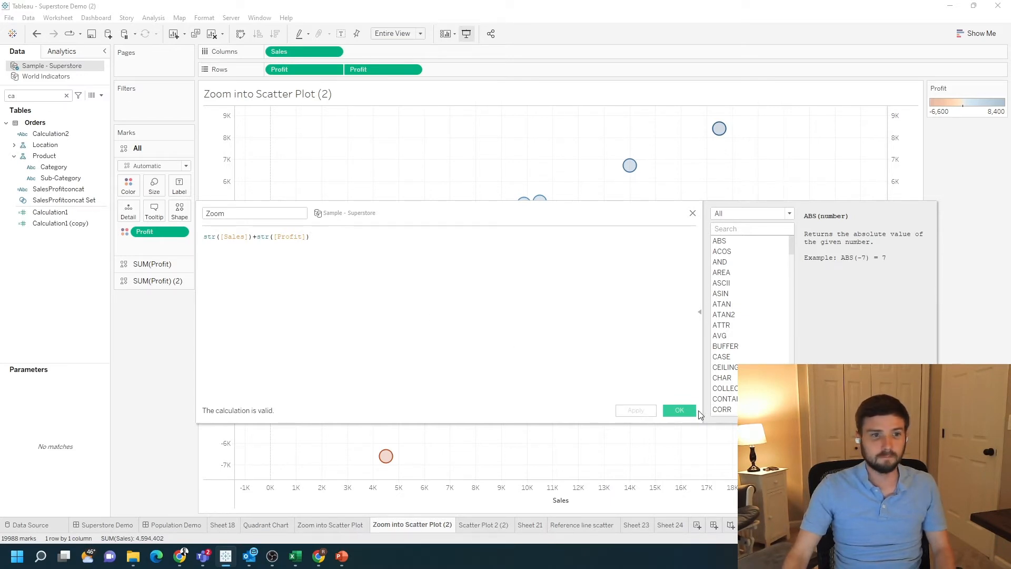
left_click(680, 410)
- Search the data fields for zoom and add the Zoom field to Detail for all marks
type("zoom")
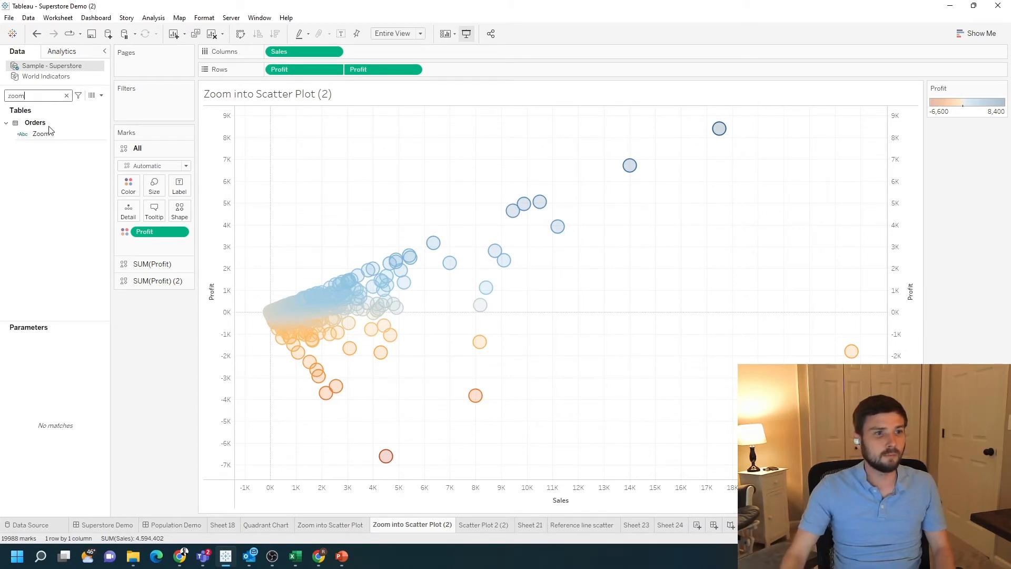
left_click(47, 136)
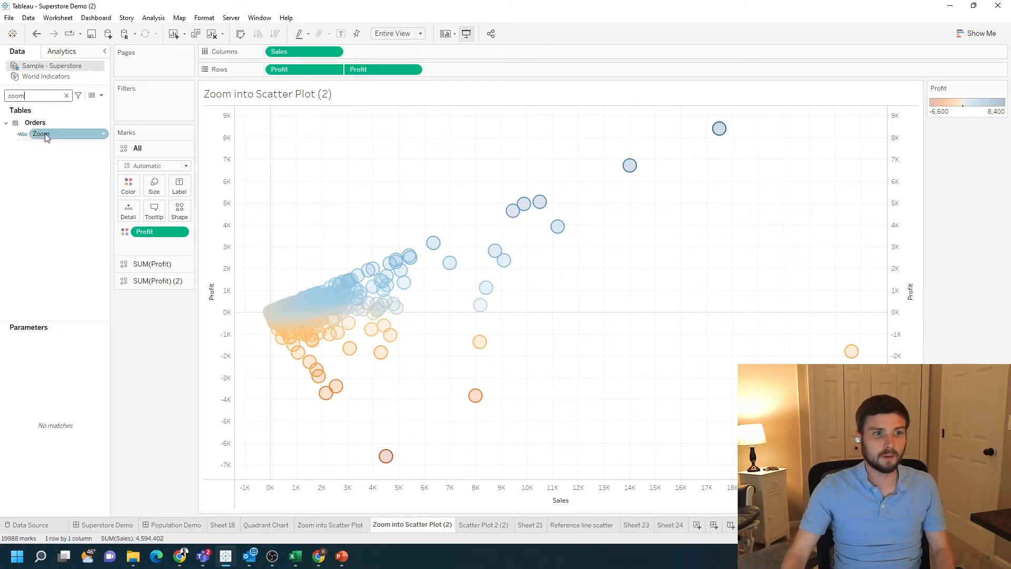
left_click_drag(47, 136, 127, 213)
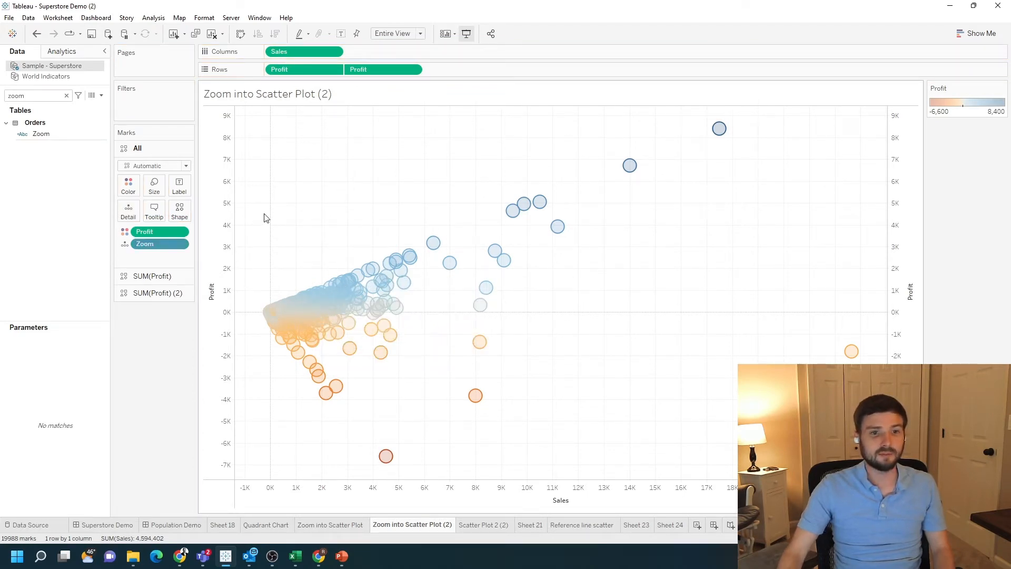
- Create a set named Zoom Set from the Zoom field using all values, and place it before Profit on Rows
right_click(103, 133)
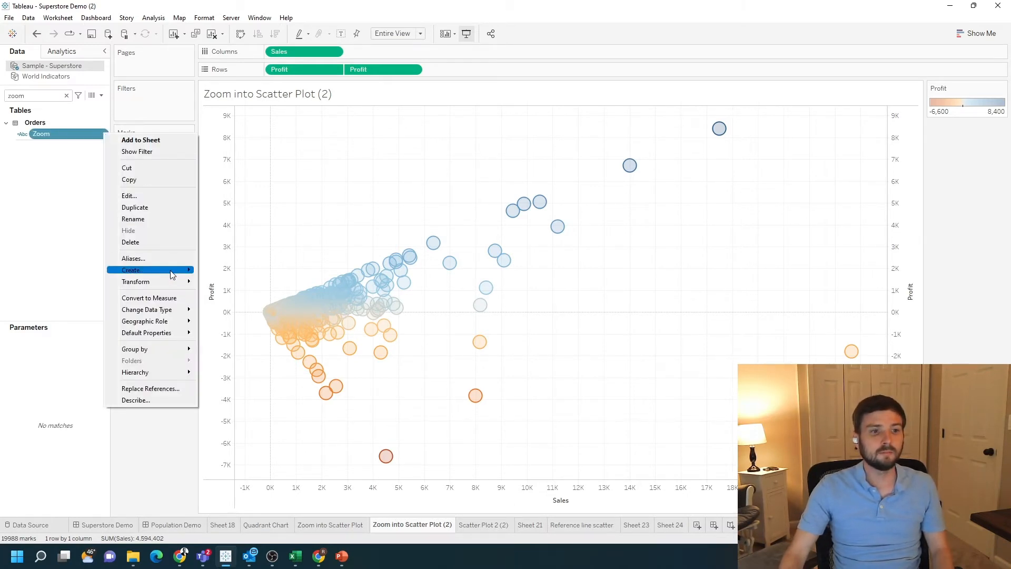
mouse_move(174, 271)
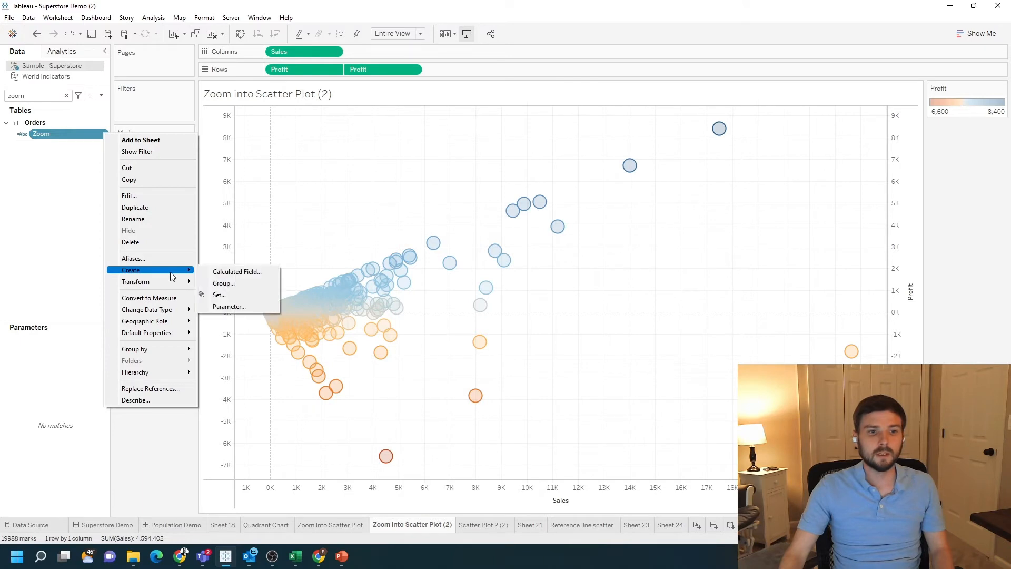
left_click(239, 296)
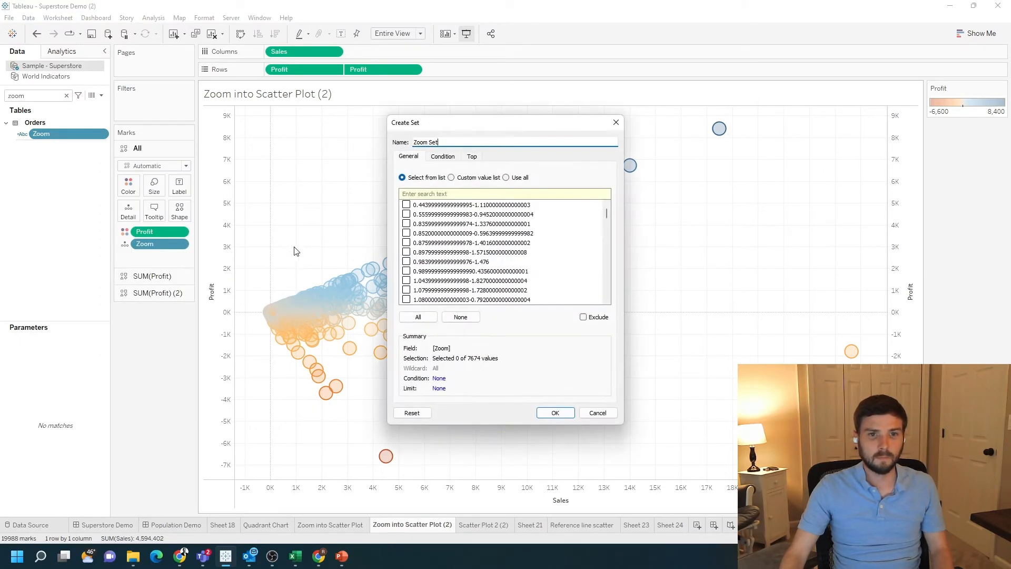
left_click(520, 178)
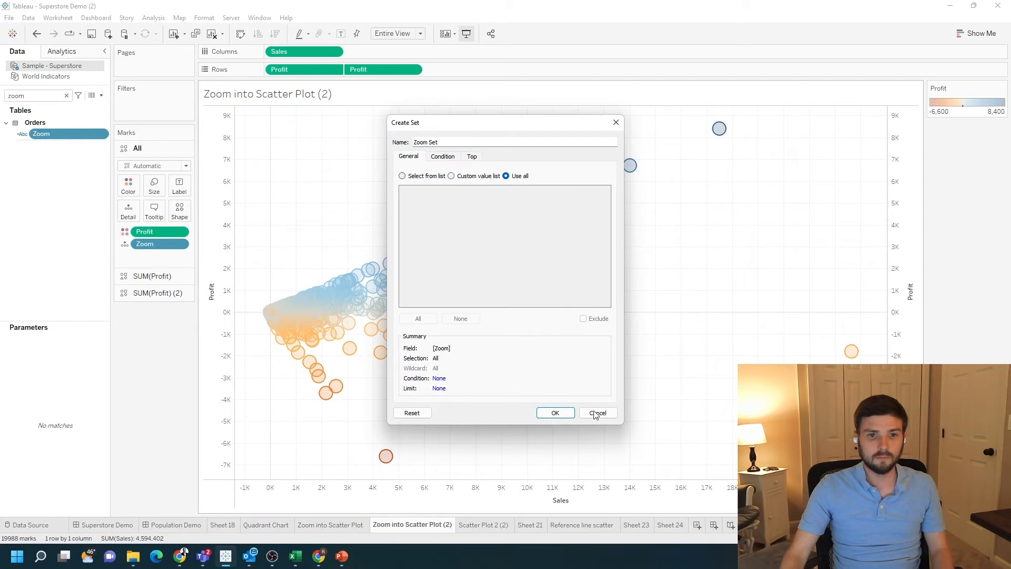
left_click(564, 411)
left_click(53, 143)
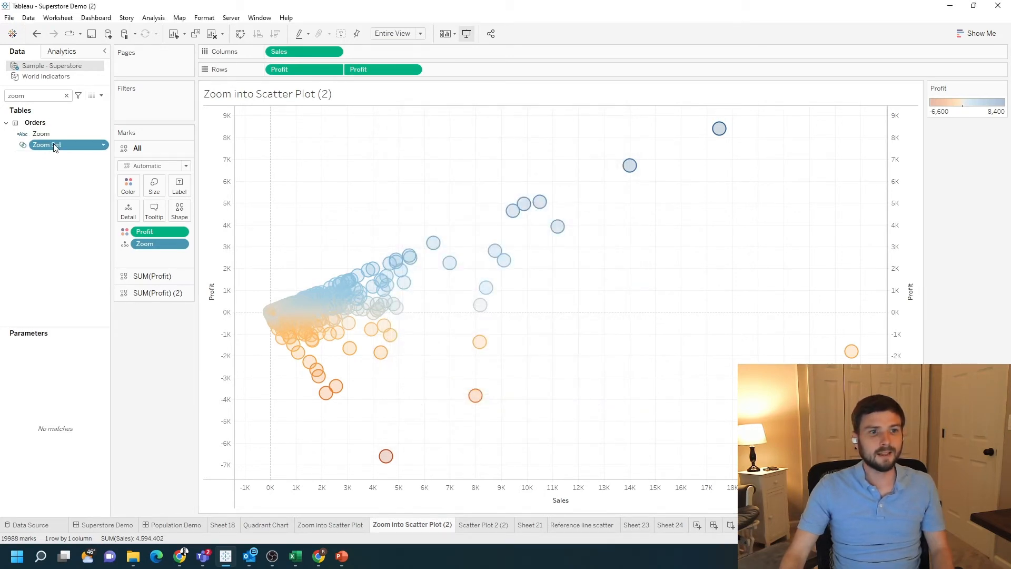
left_click_drag(53, 144, 274, 70)
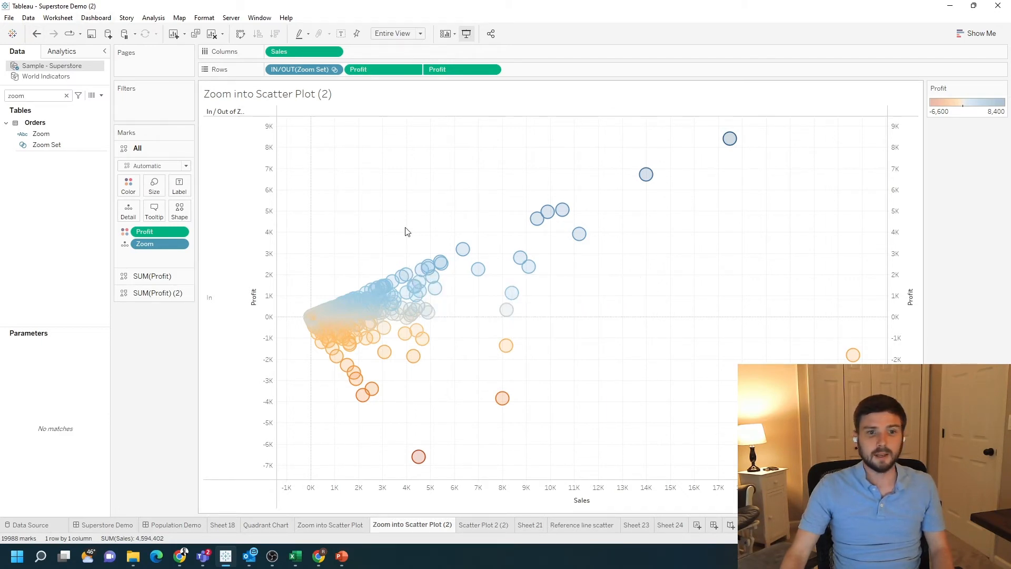
- Add a Change Set Values action to the worksheet and name it Zoom
left_click(58, 17)
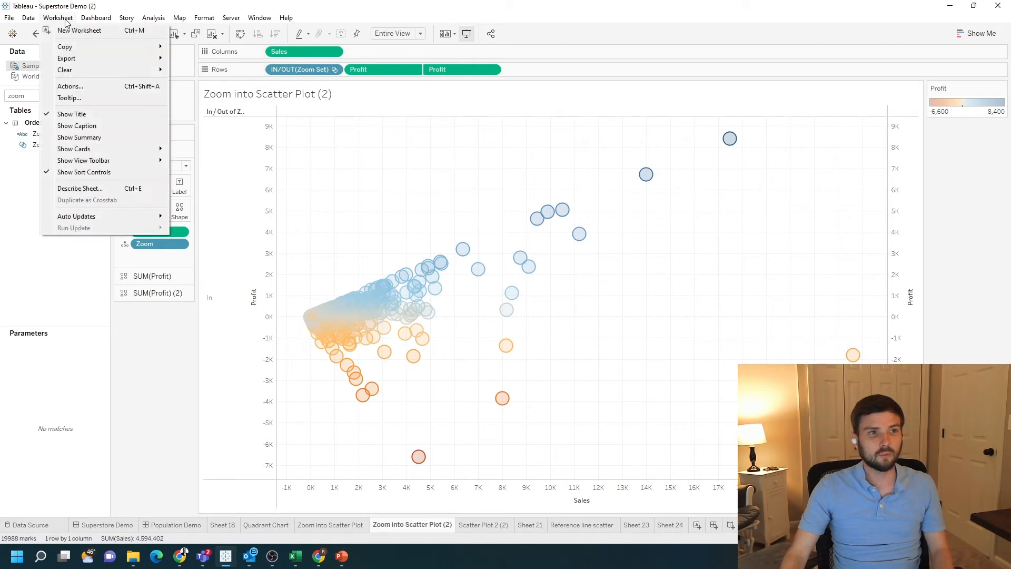
left_click(88, 87)
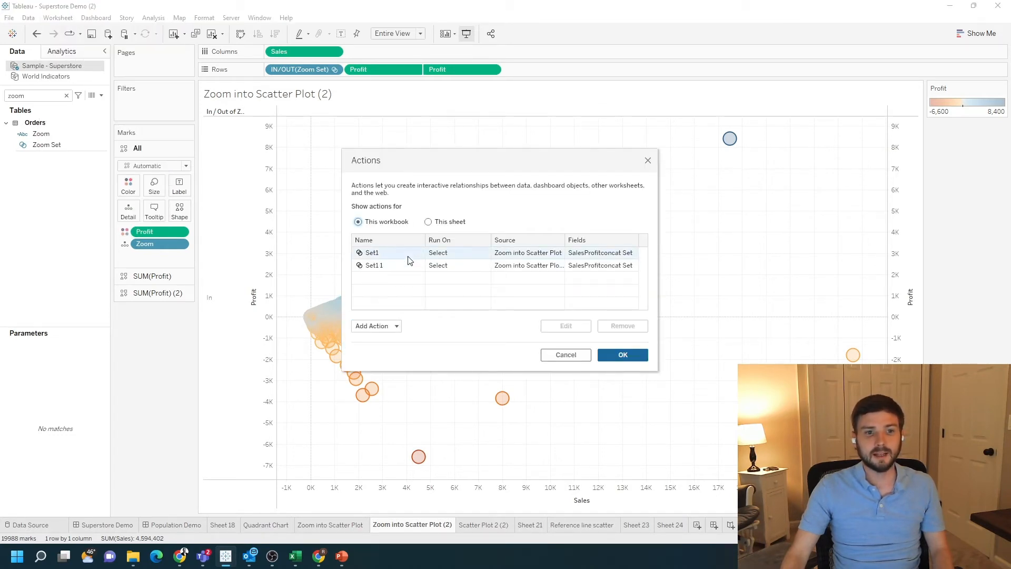
left_click(389, 327)
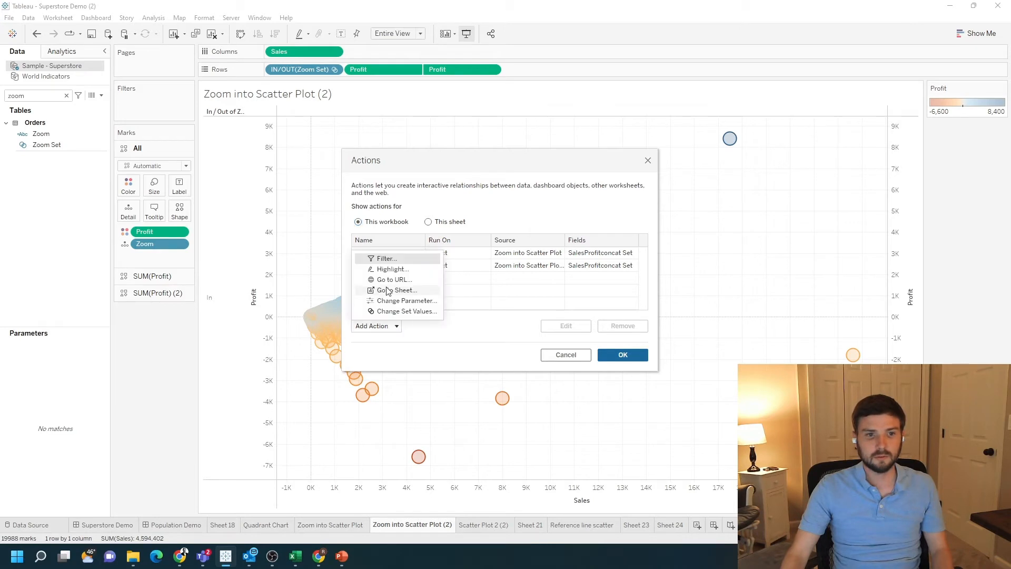
left_click(414, 312)
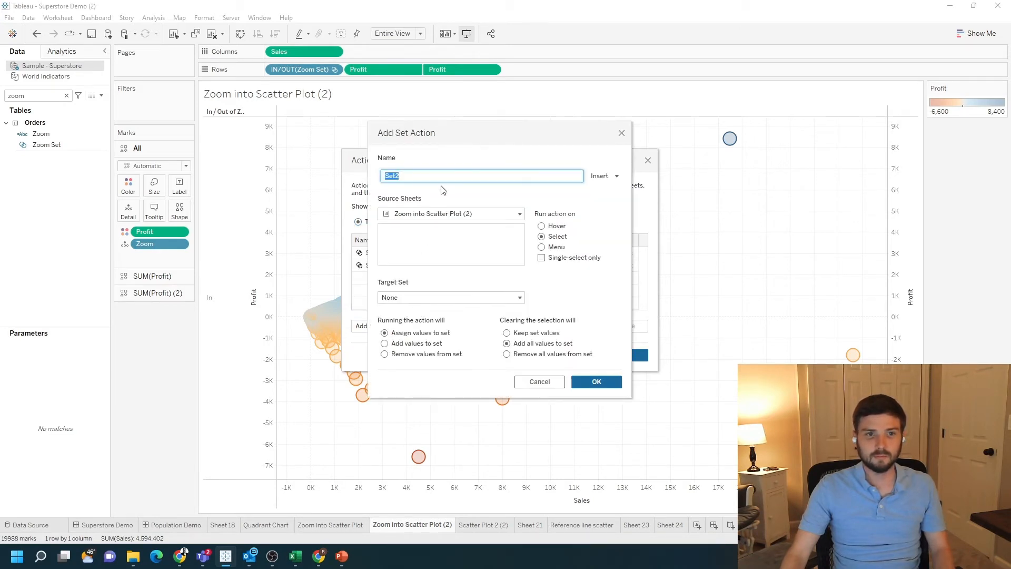
type("Zoom")
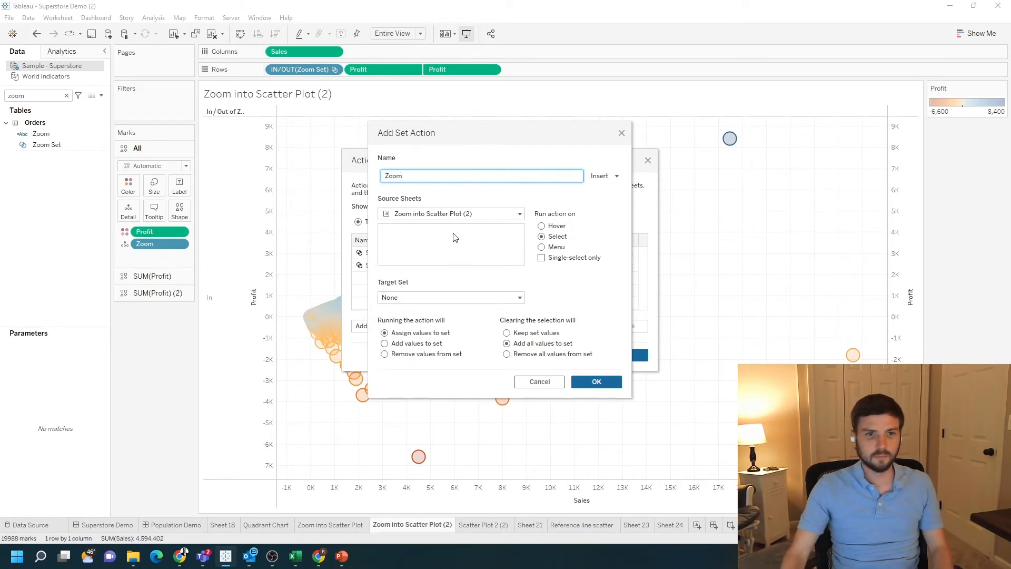
- Target Zoom Set from Sample - Superstore in the new set action and save the workbook's actions
left_click(456, 298)
mouse_move(447, 323)
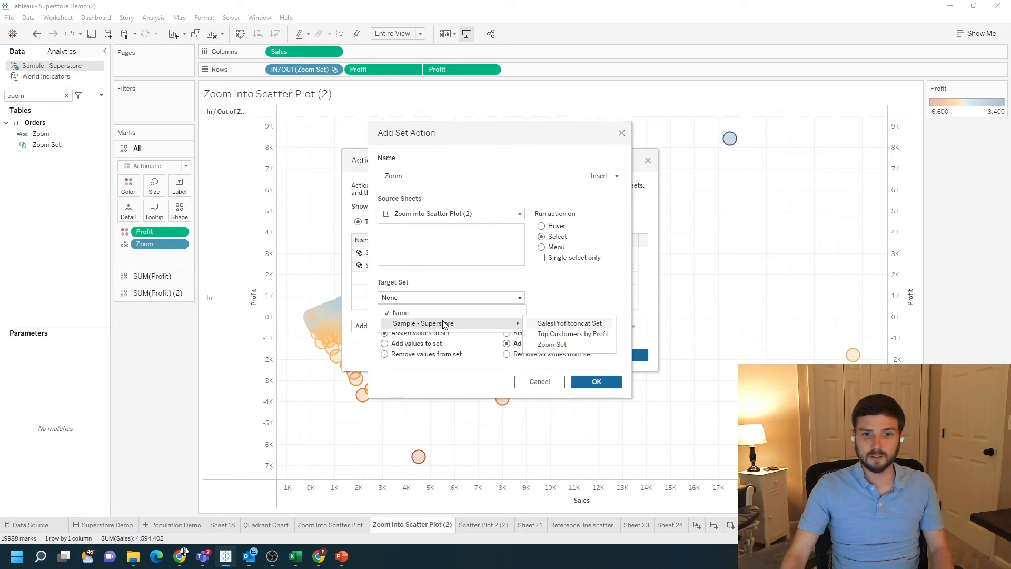
left_click(576, 345)
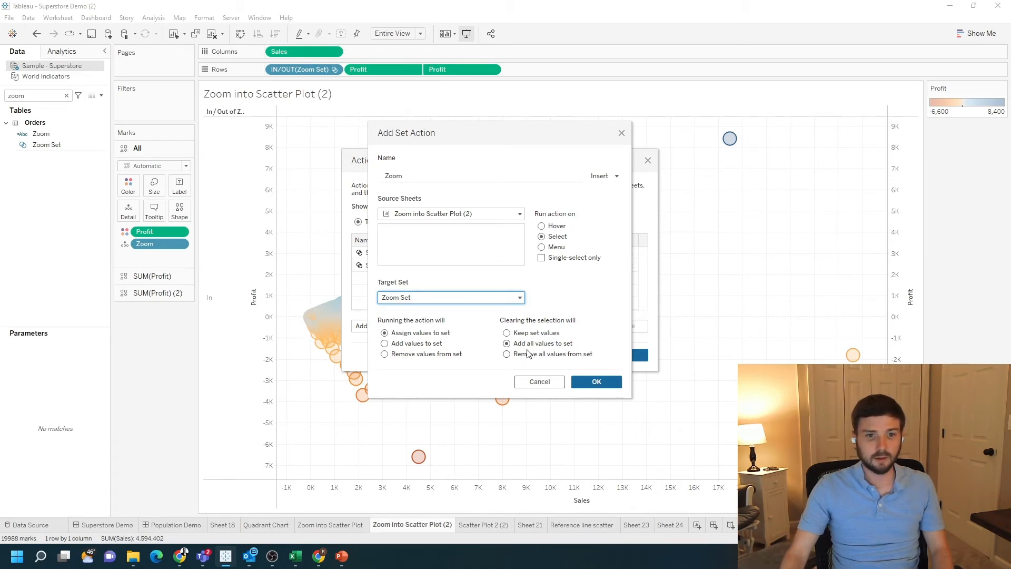
left_click(597, 382)
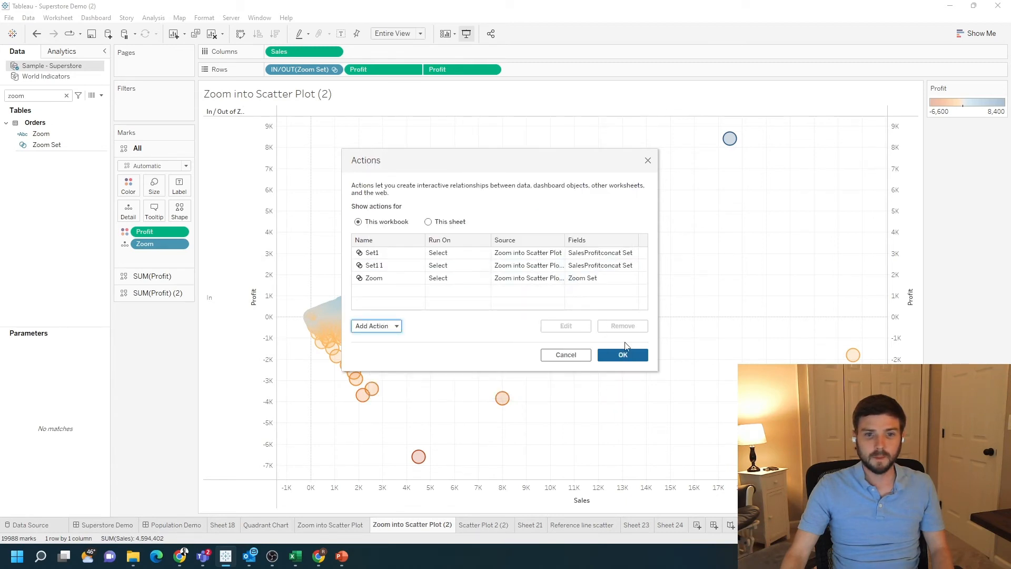
left_click(622, 356)
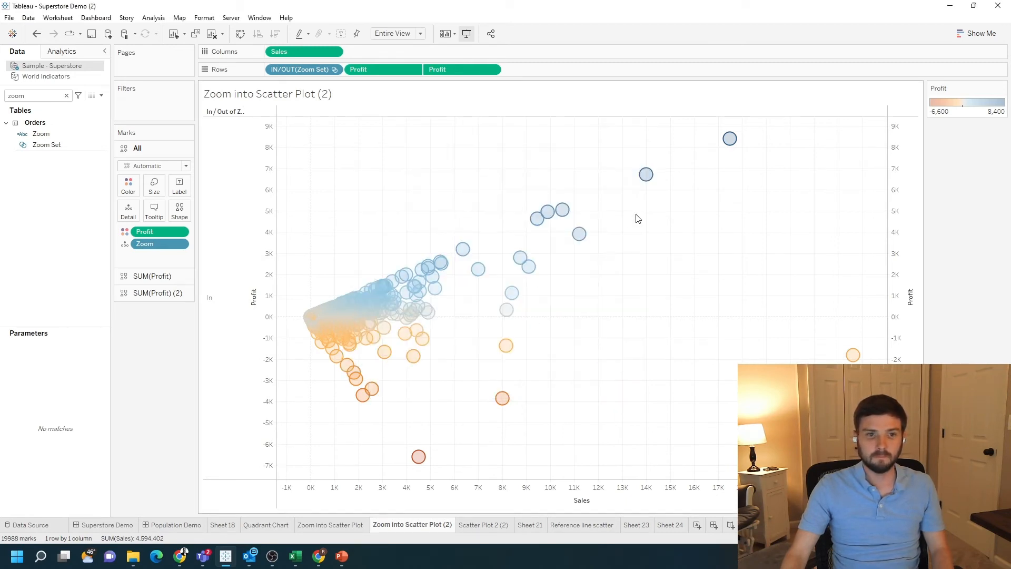
- Test the set action by selecting the dense cluster of positive-profit marks on the scatter plot
left_click_drag(346, 190, 498, 309)
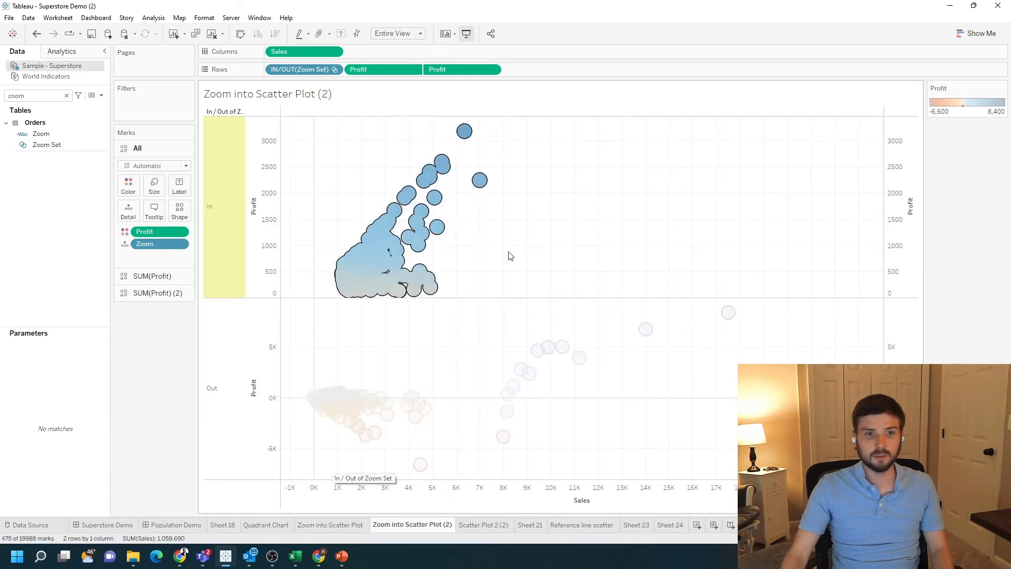
- Clear the mark selection and check that the Profit axis uses independent axis ranges for each row or column
mouse_move(433, 172)
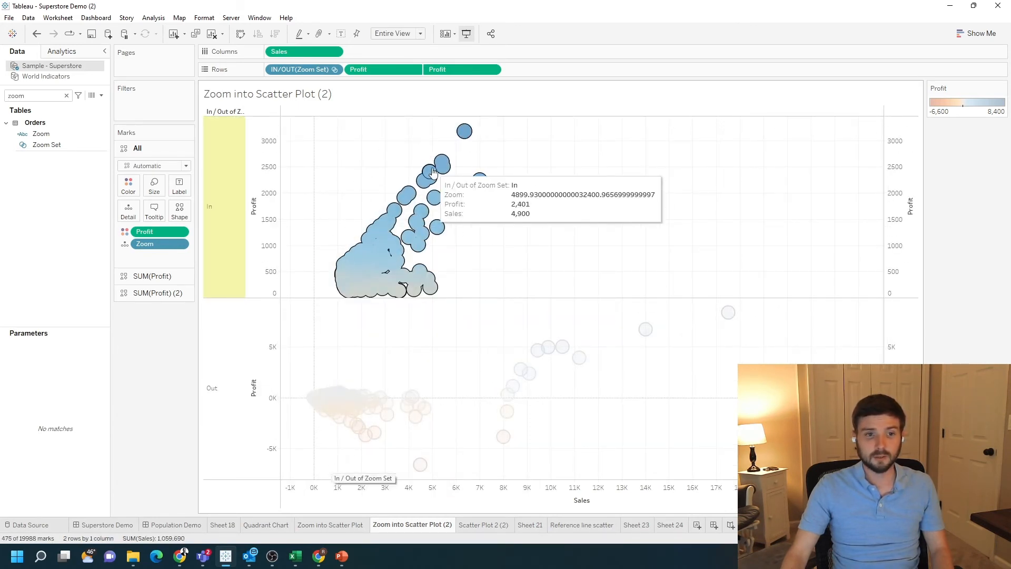
left_click(509, 392)
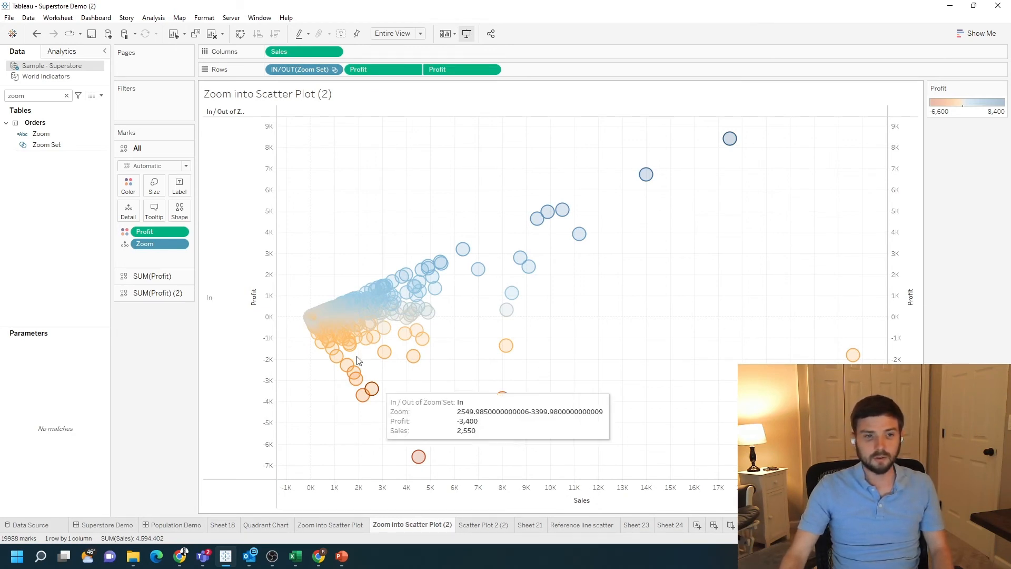
right_click(264, 228)
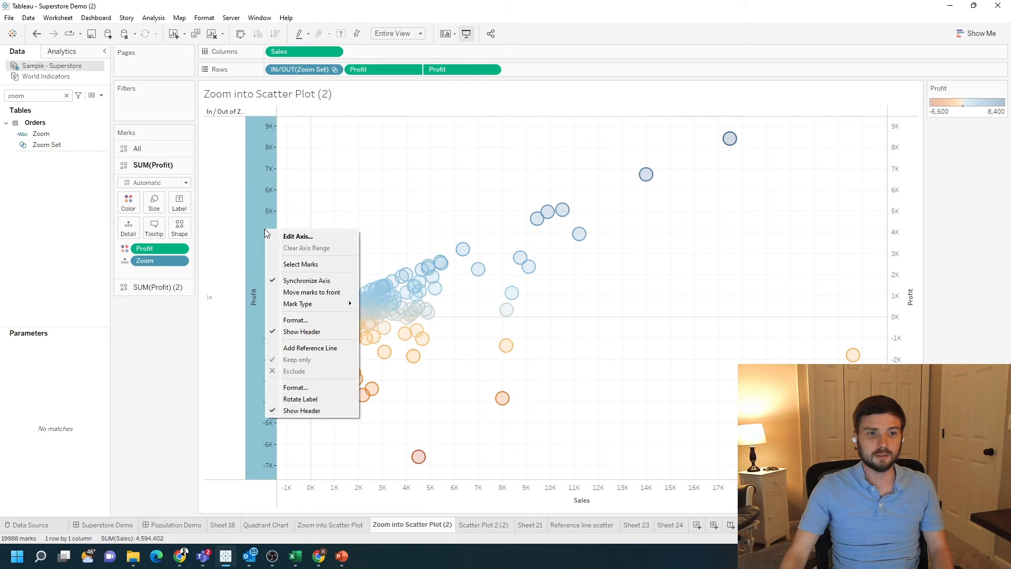
left_click(302, 238)
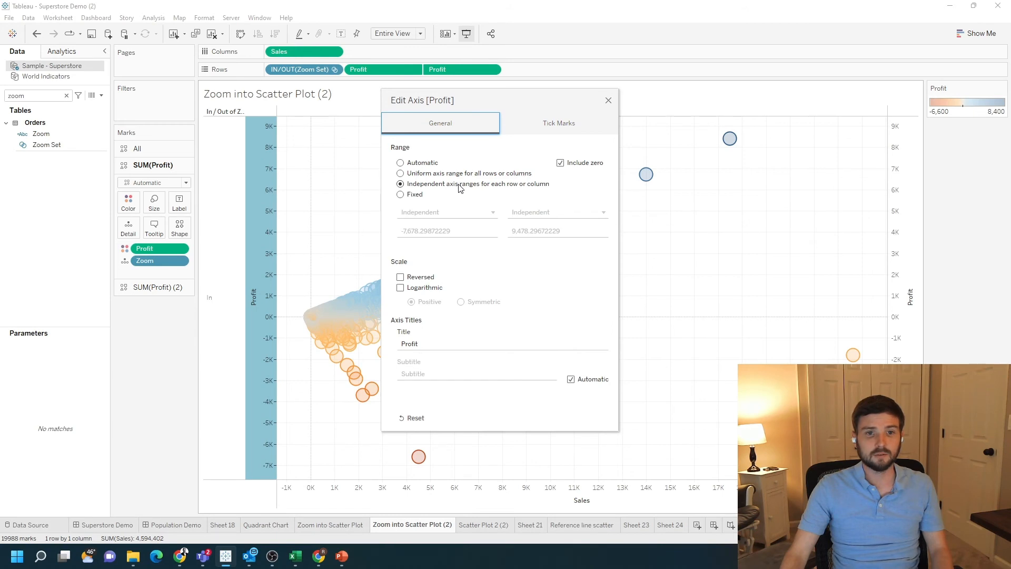
left_click(609, 100)
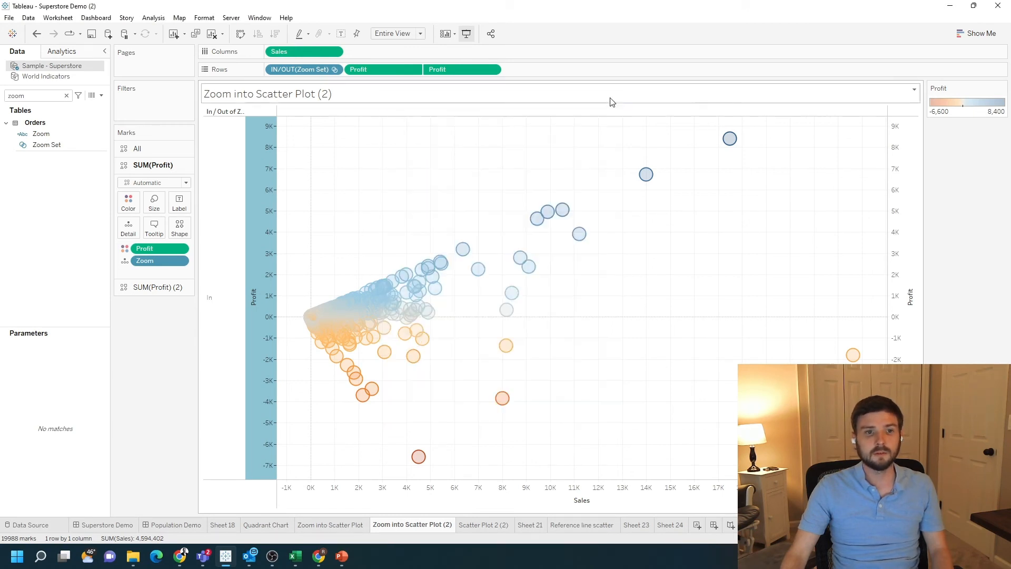
- Check that the Sales axis range is also set to independent axis ranges for each row or column
right_click(483, 488)
left_click(509, 410)
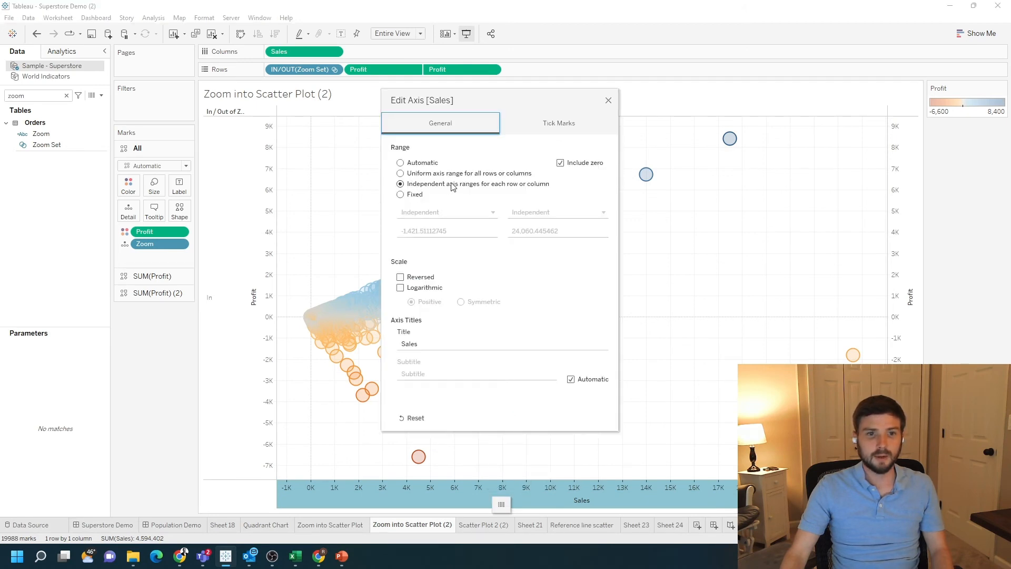
left_click(609, 101)
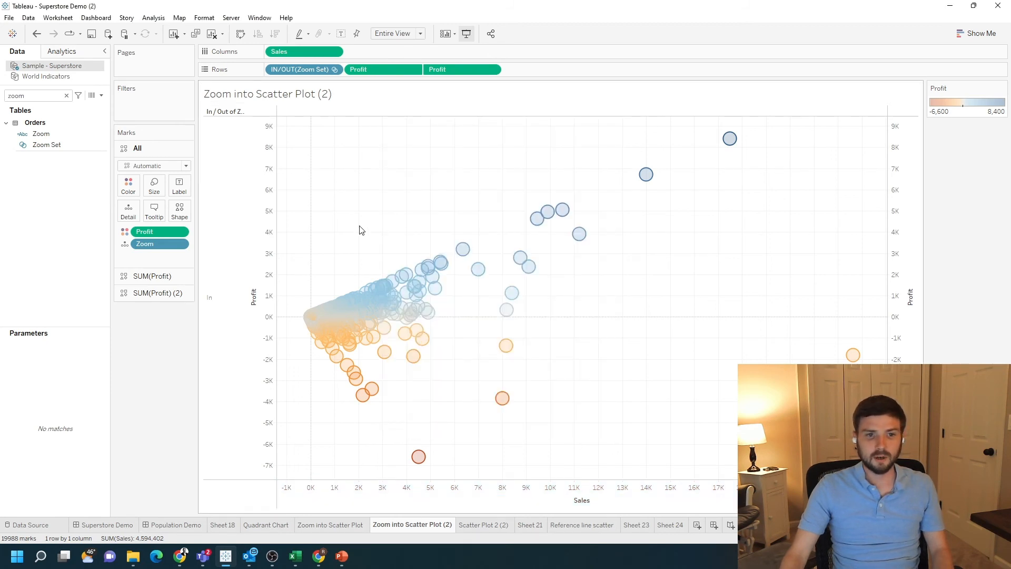
- Select a group of marks to split the view, hide the Out row of Zoom Set, and test the zoom on the dense cluster
left_click_drag(389, 248, 467, 307)
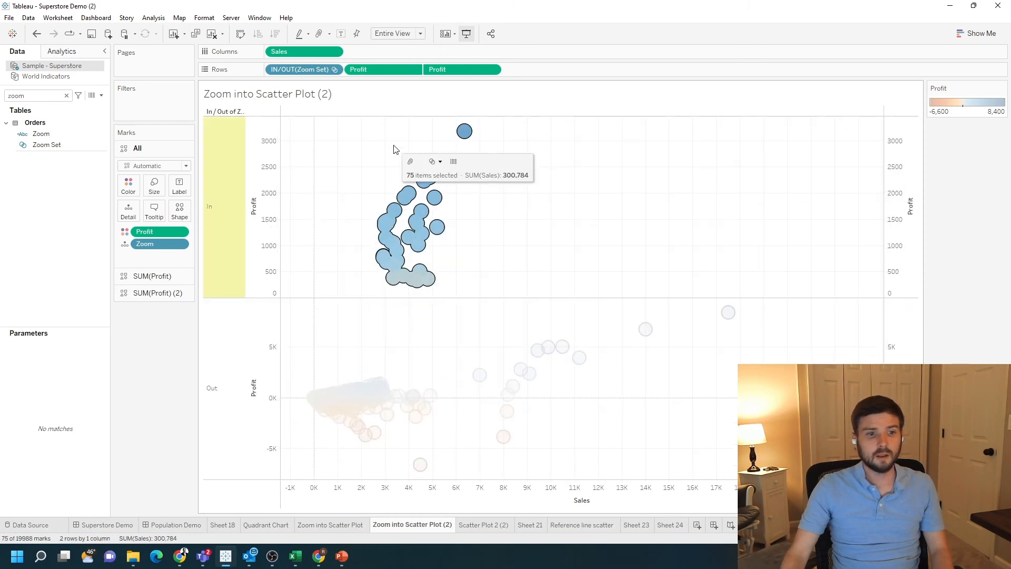
left_click(232, 362)
right_click(231, 359)
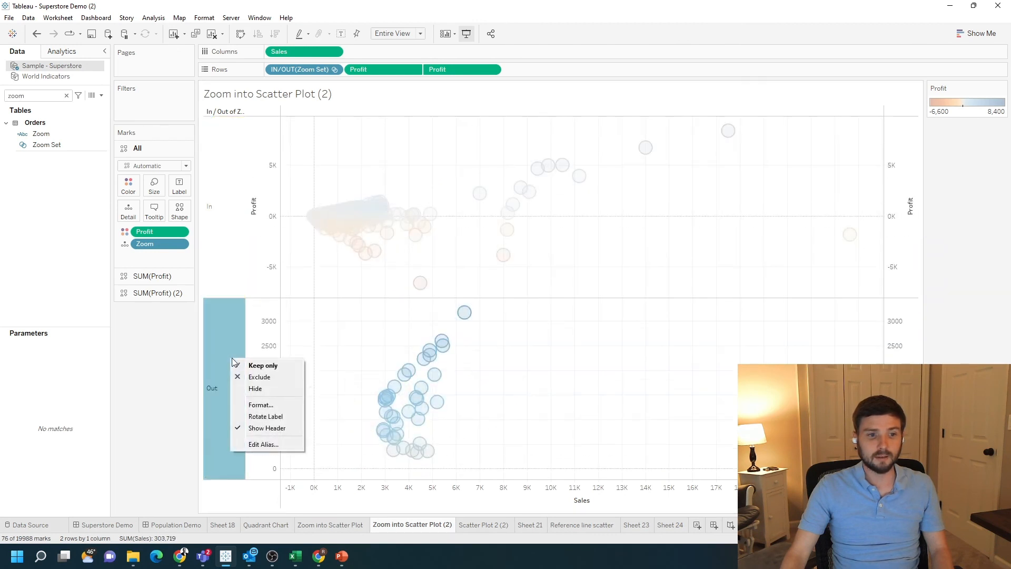
left_click(254, 391)
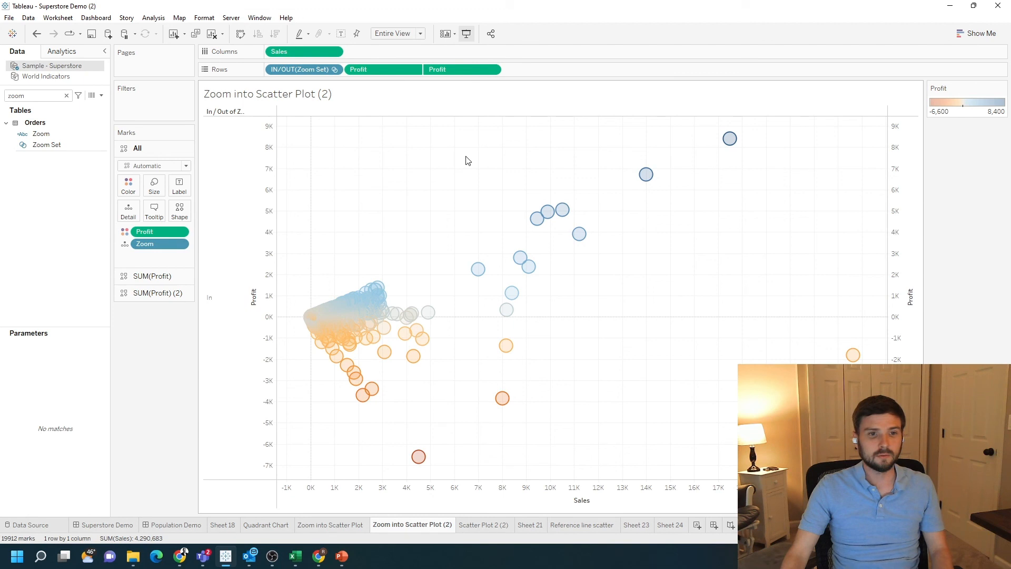
left_click_drag(336, 248, 416, 327)
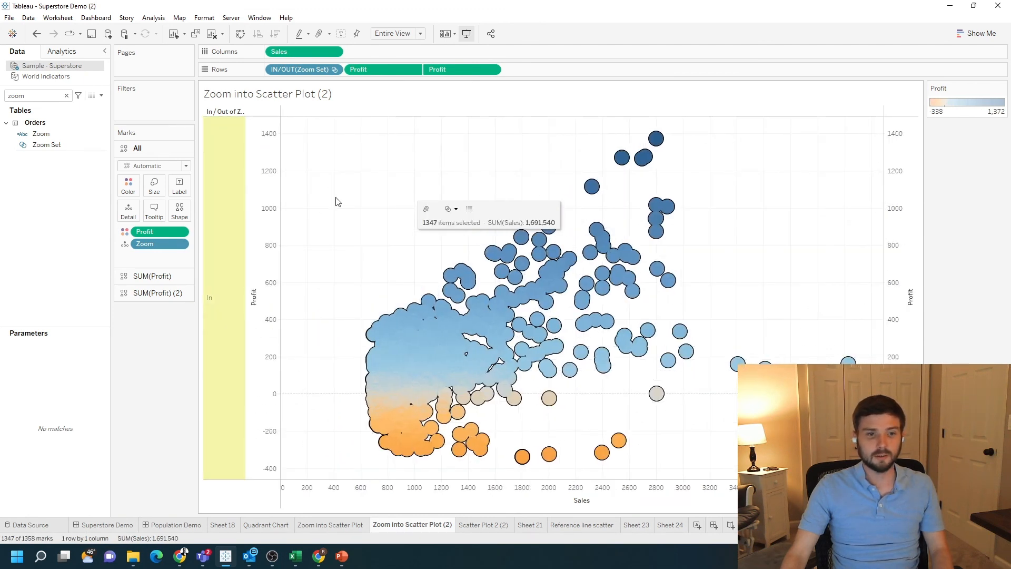
- Hide the header of the Zoom Set In/Out field on Rows and test the zoom by selecting positive-profit marks in the cluster
left_click(335, 70)
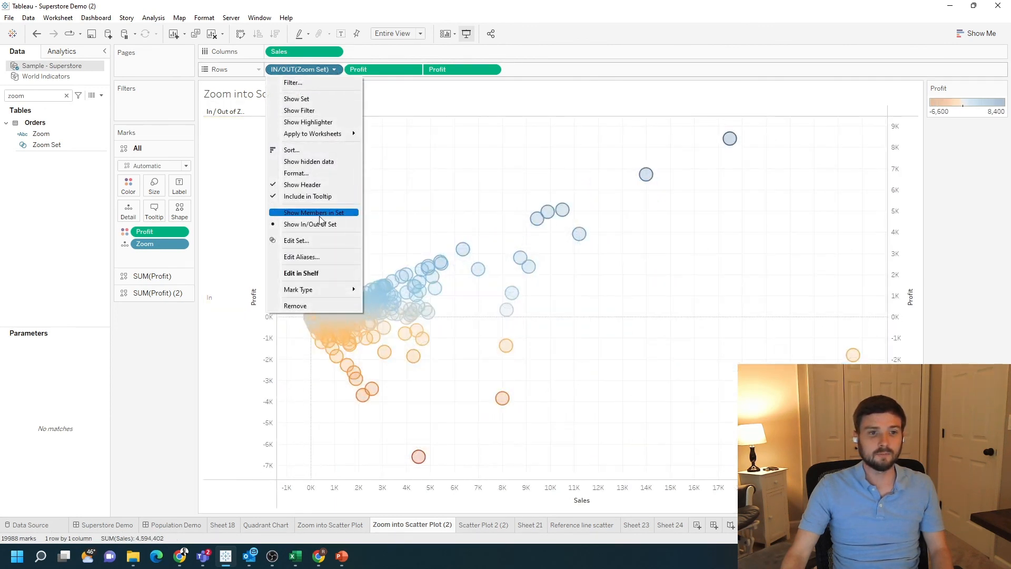
left_click(303, 184)
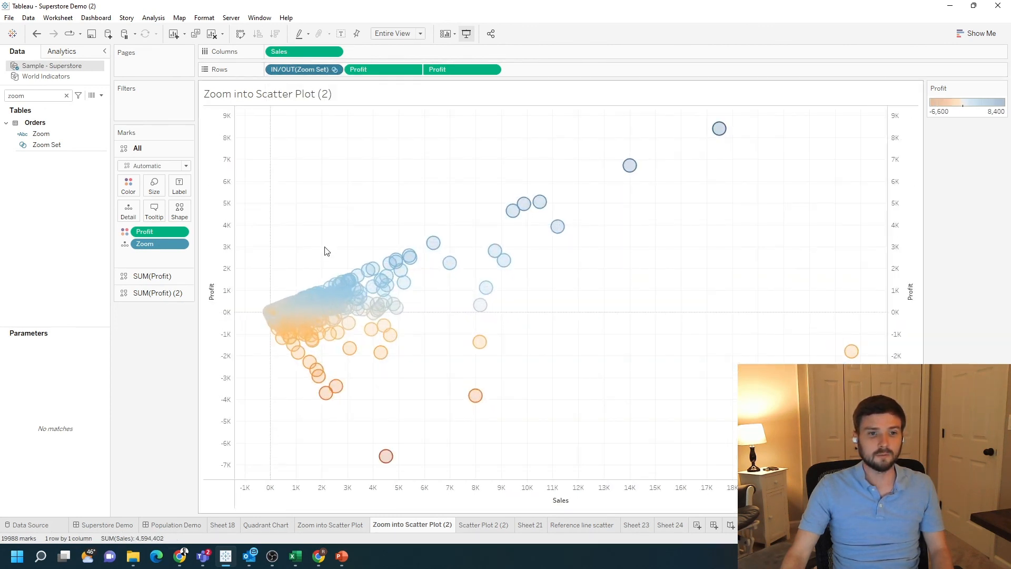
left_click_drag(325, 252, 389, 301)
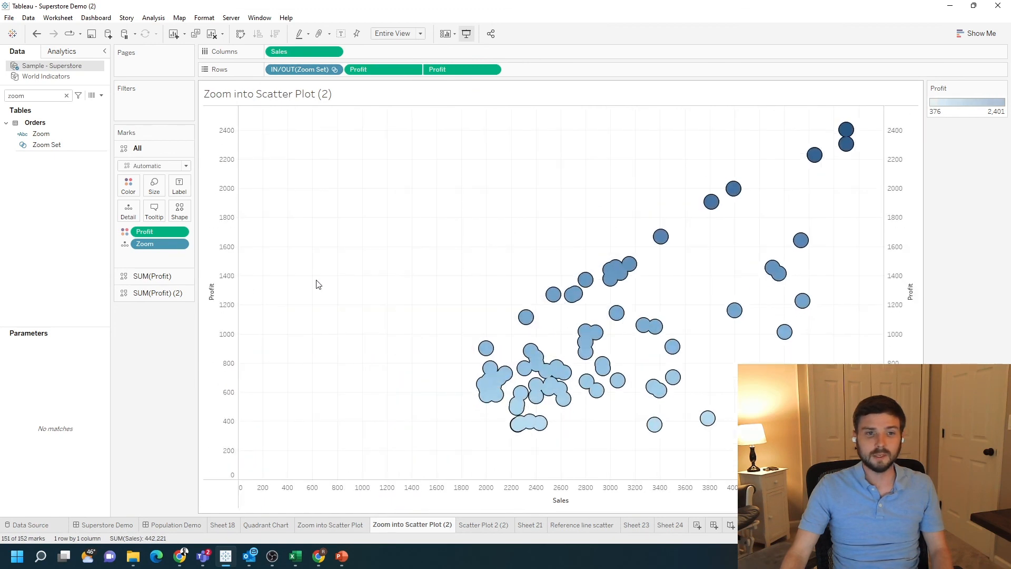